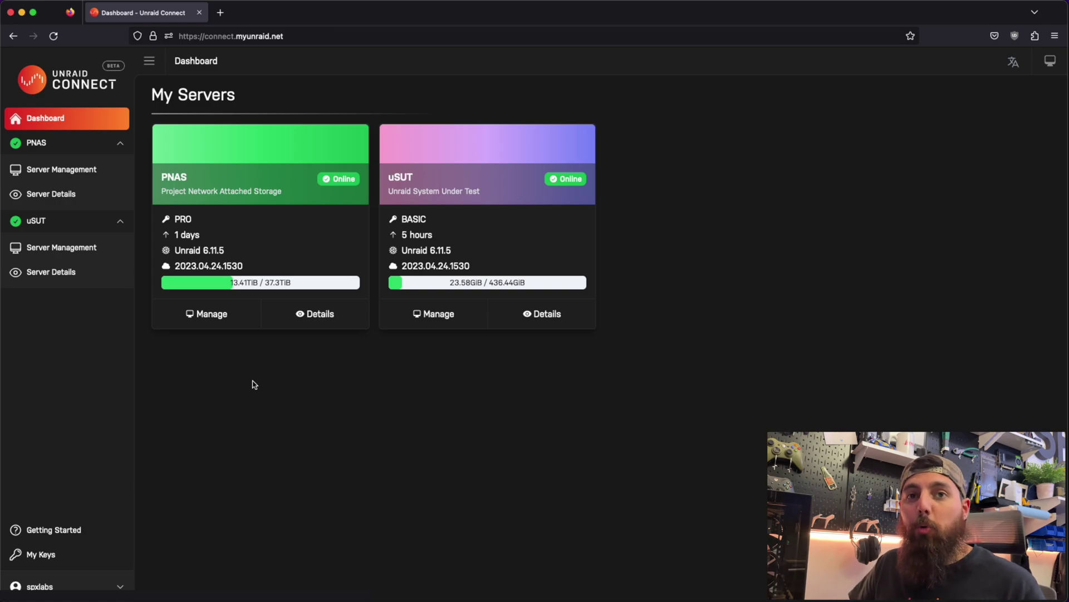
- Open uSUT's server management and start Dynamic Remote Access so its login form loads
mouse_move(394, 236)
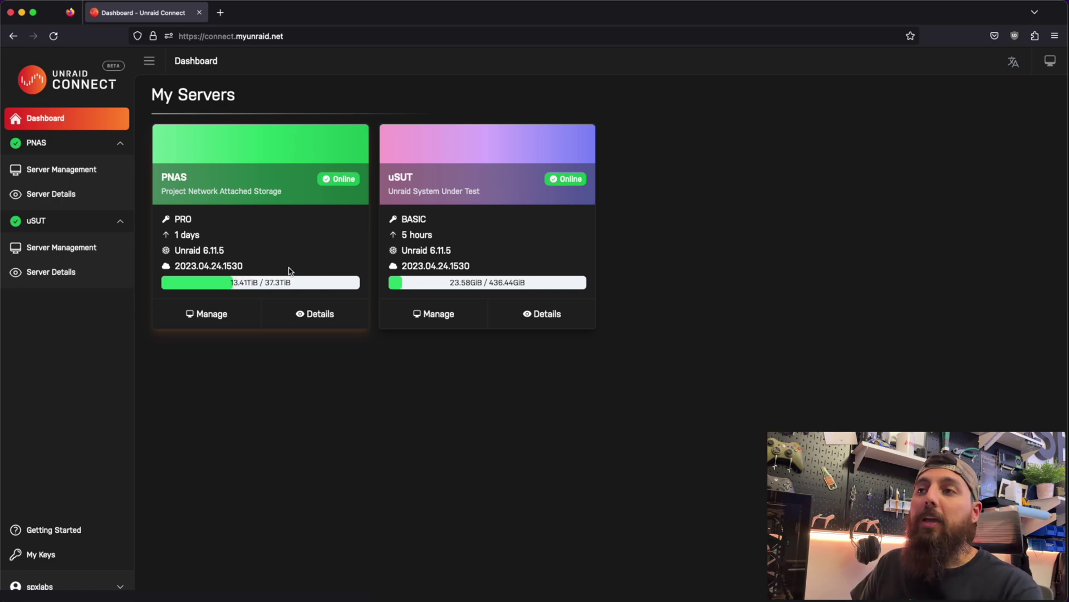
mouse_move(306, 285)
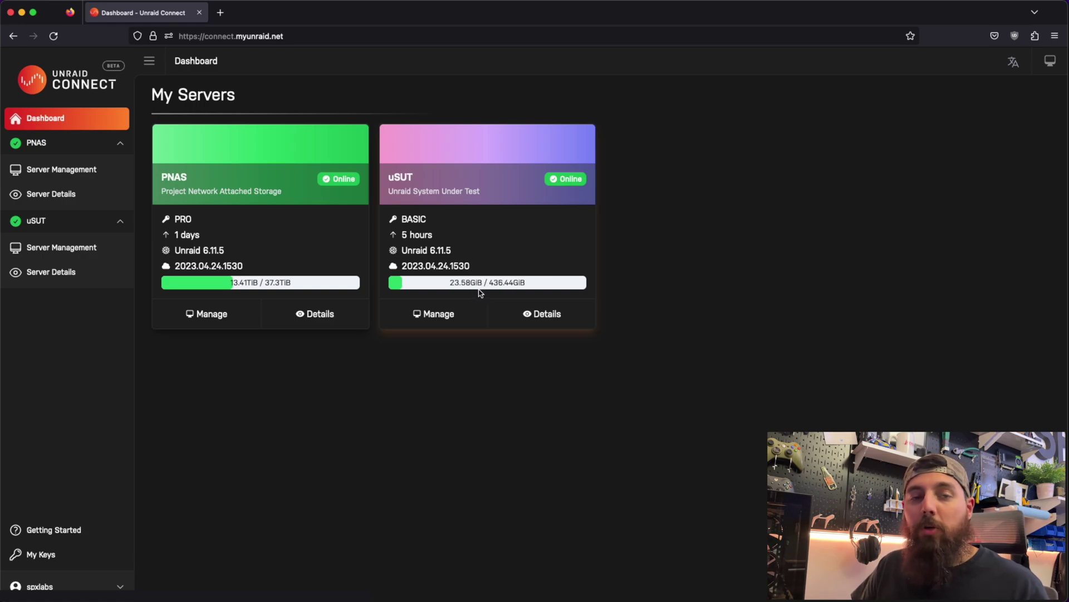
left_click(464, 315)
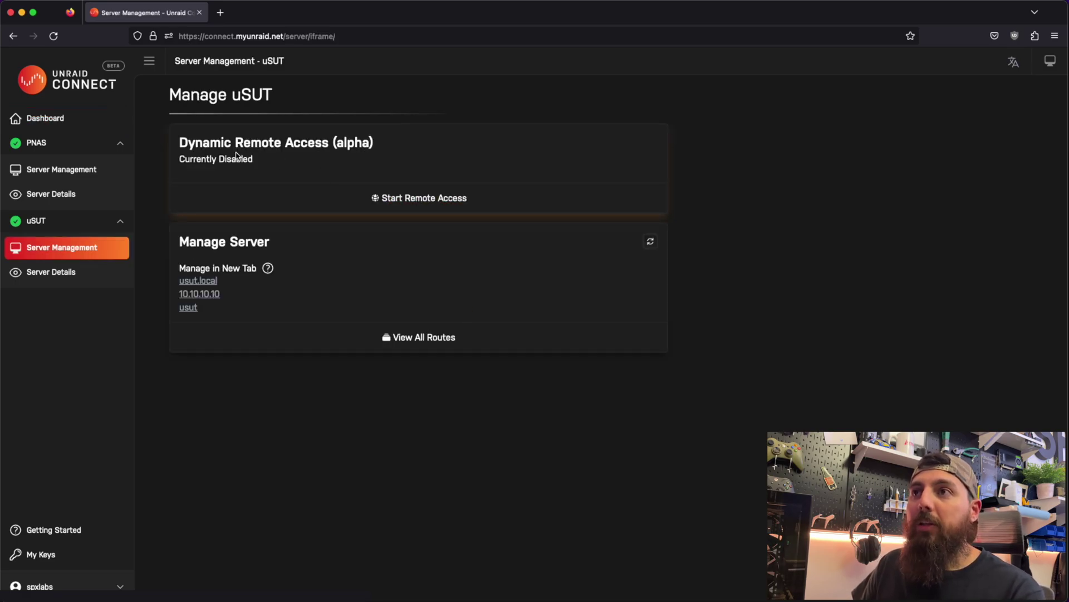
left_click(406, 206)
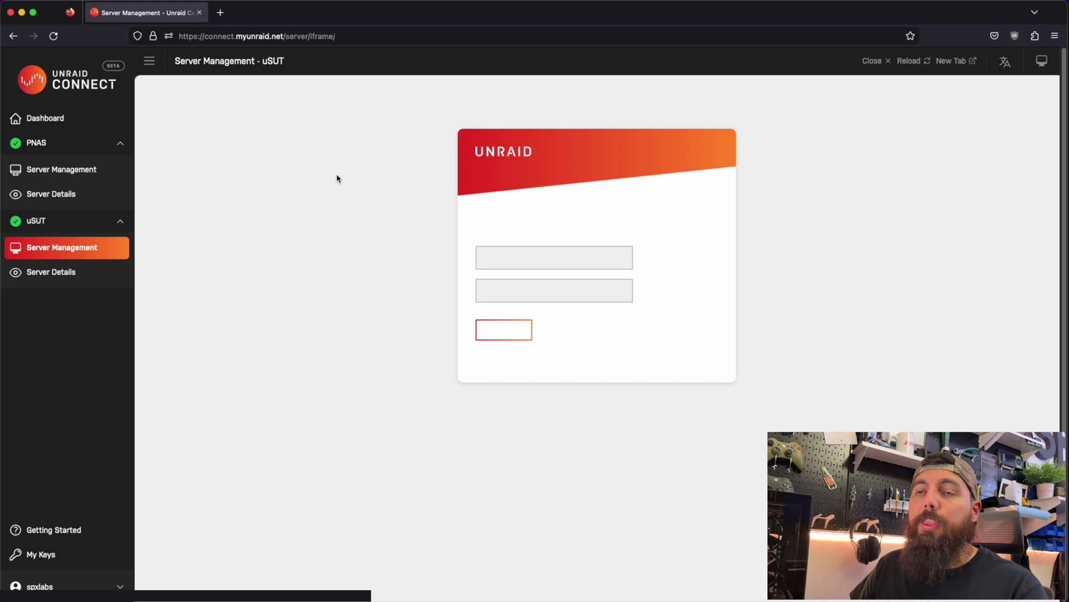
- Log in to uSUT's webGUI as root with the account password
left_click(526, 271)
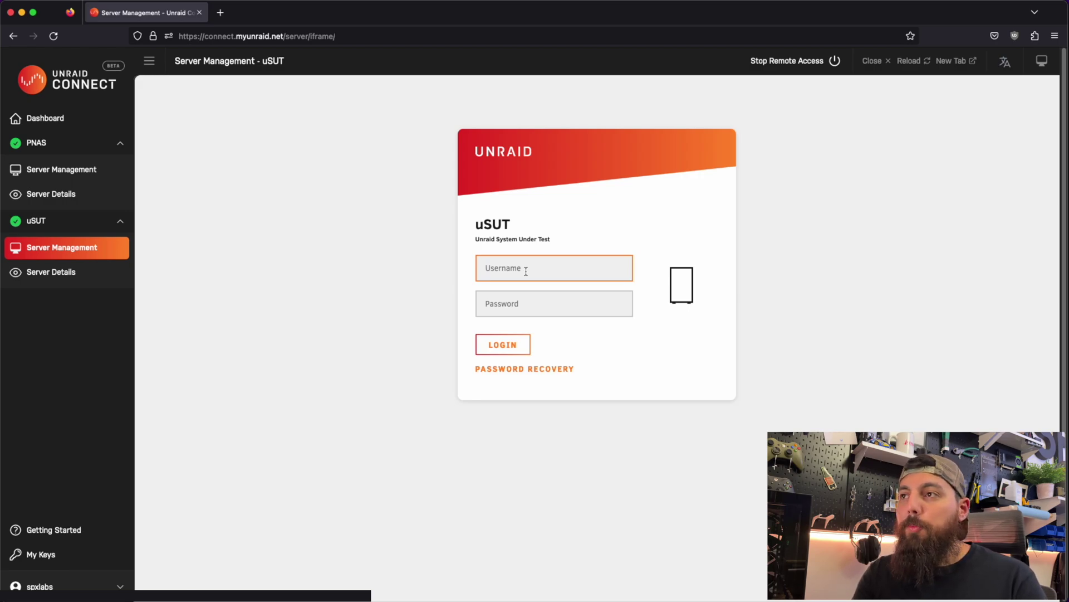
type("root")
key("Tab")
type("••••")
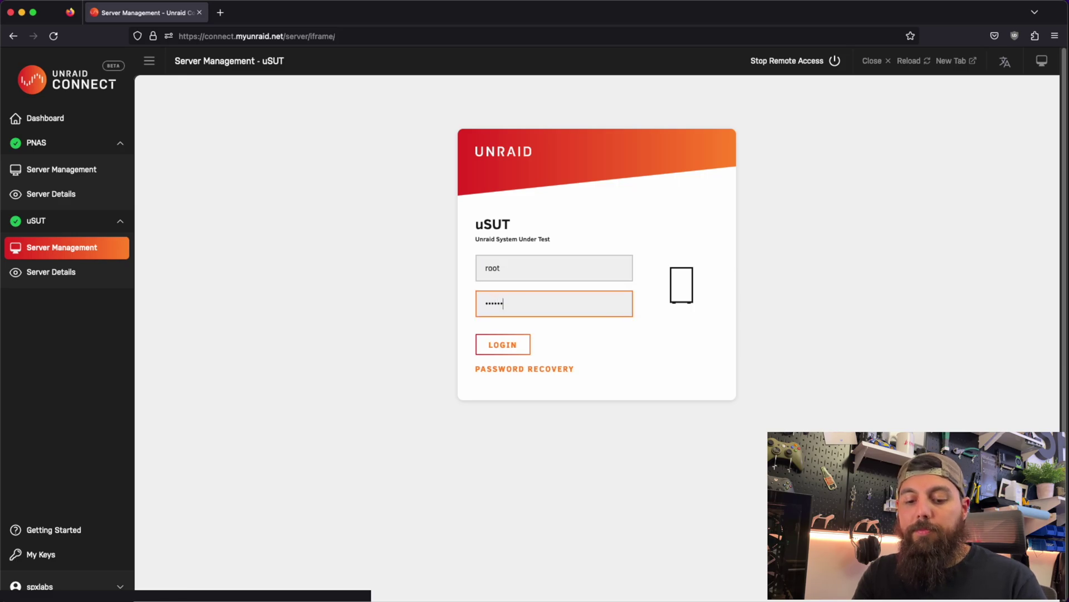
type("•••••")
key("Return")
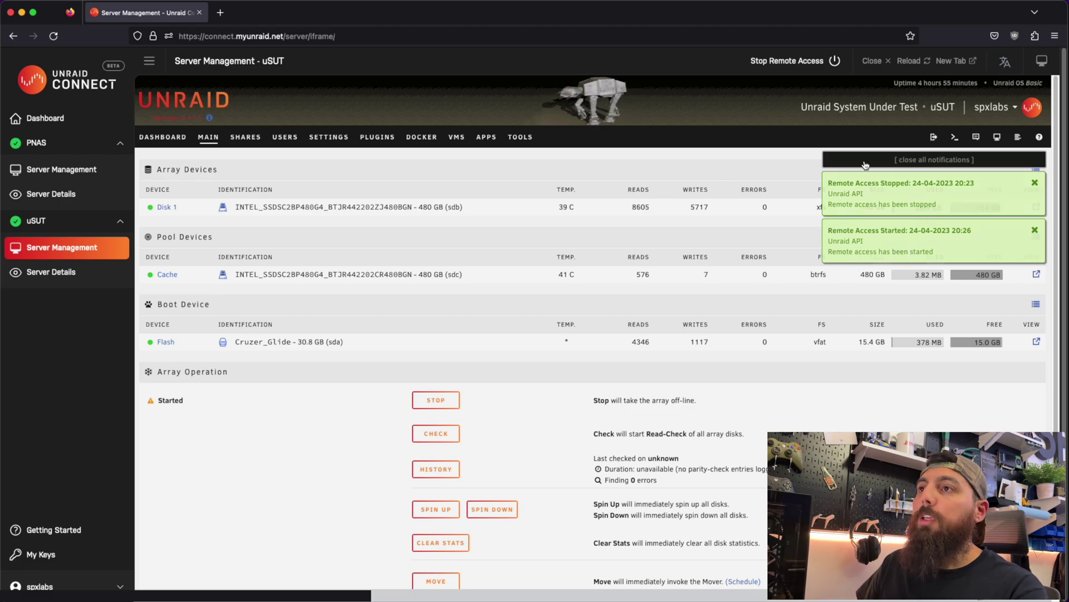
- Dismiss the notifications and set Show banner to No in uSUT's Display Settings
left_click(941, 161)
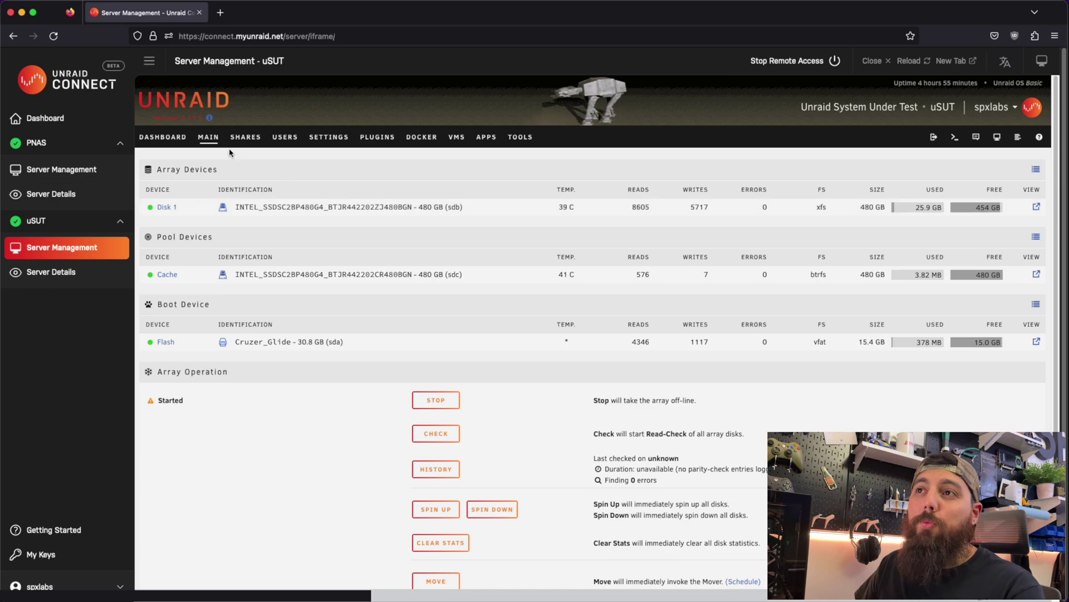
left_click(329, 141)
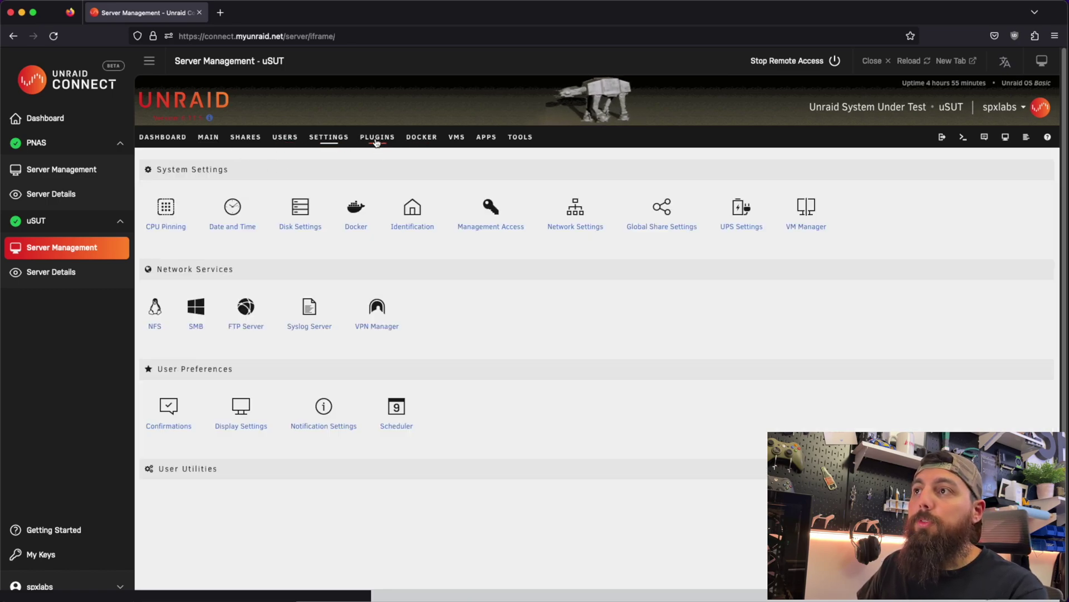
left_click(241, 426)
scroll(401, 405, "down", 10)
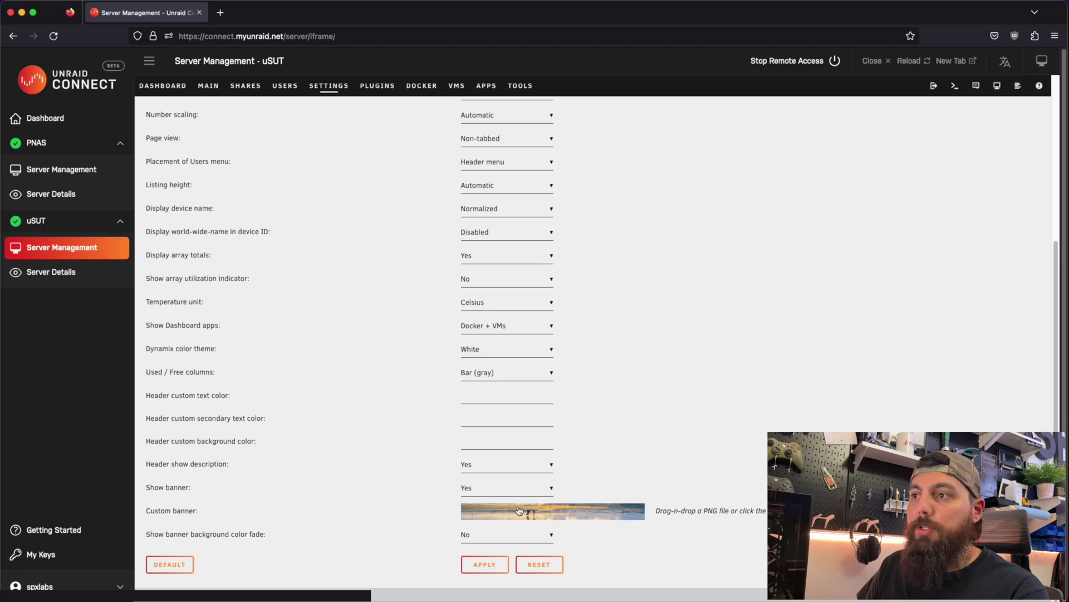
left_click(515, 488)
left_click(489, 479)
left_click(488, 563)
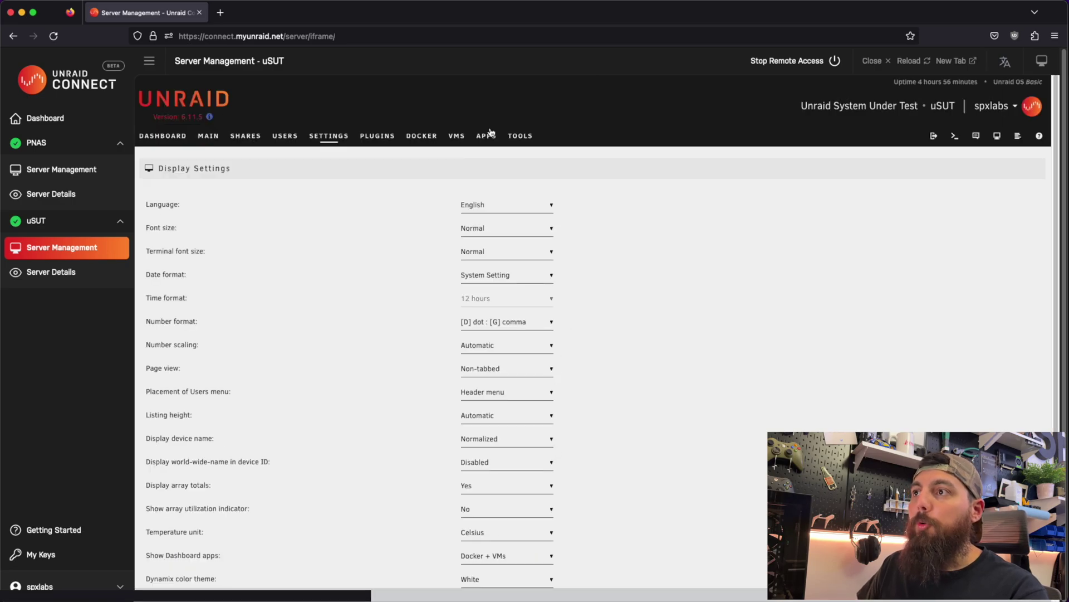
- Browse the Main, Docker and Shares pages, ending on the Docker containers list
left_click(208, 136)
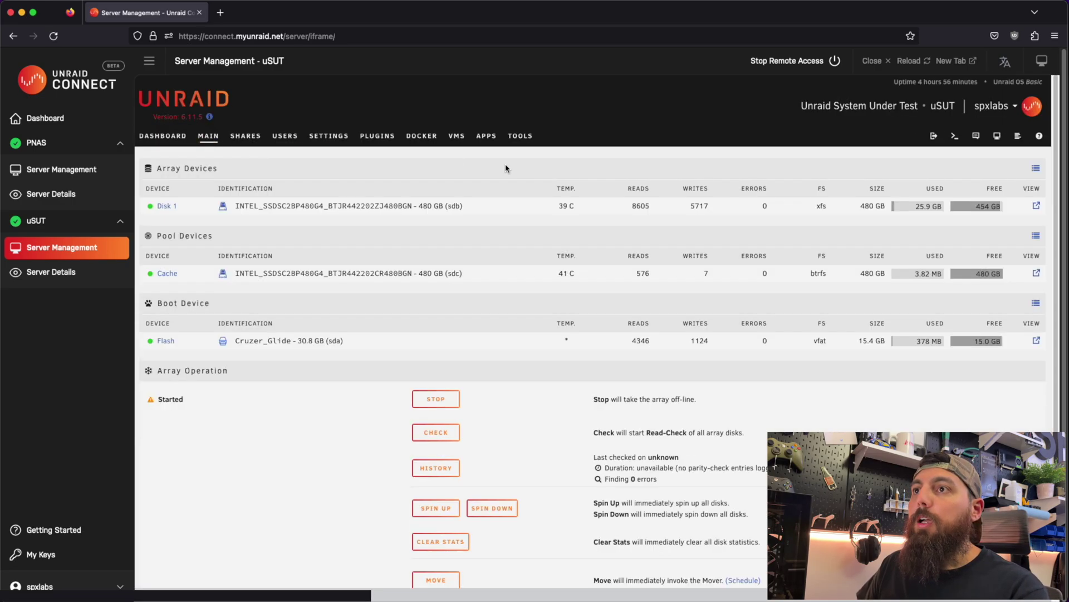
left_click(427, 142)
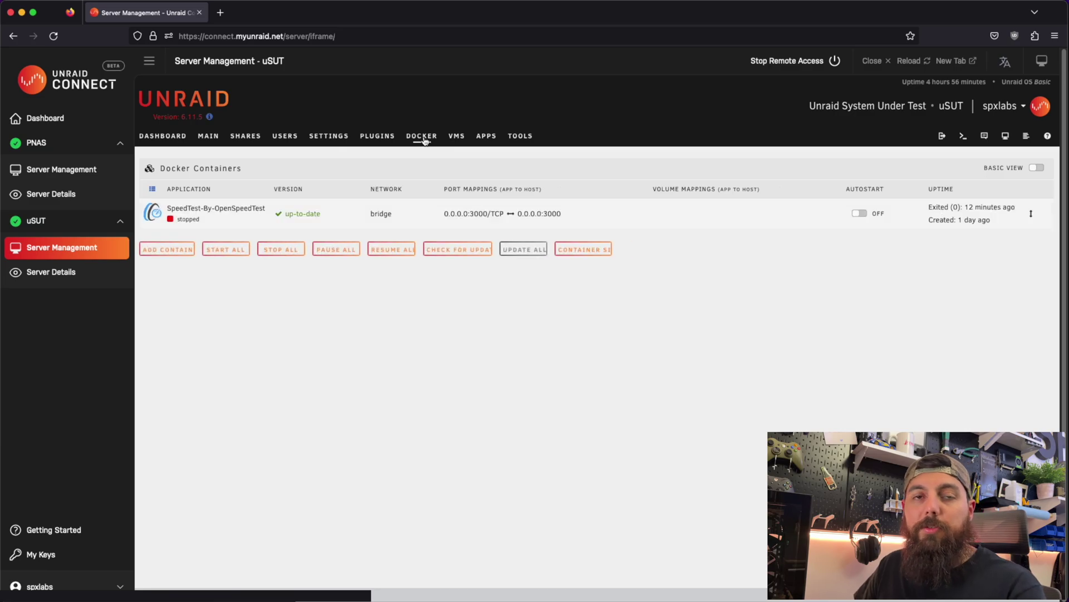
left_click(258, 138)
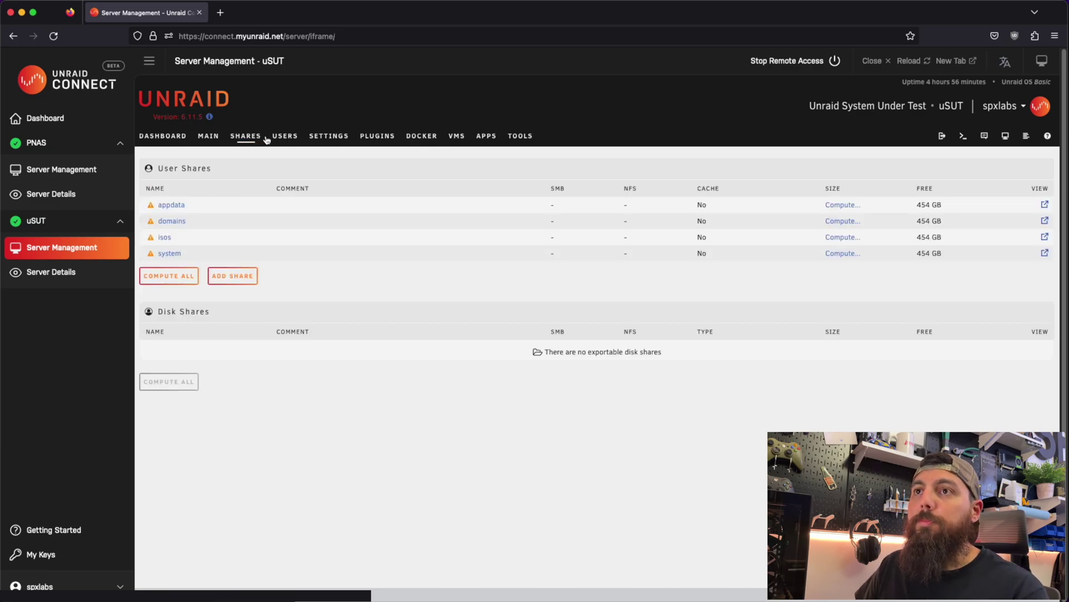
left_click(411, 139)
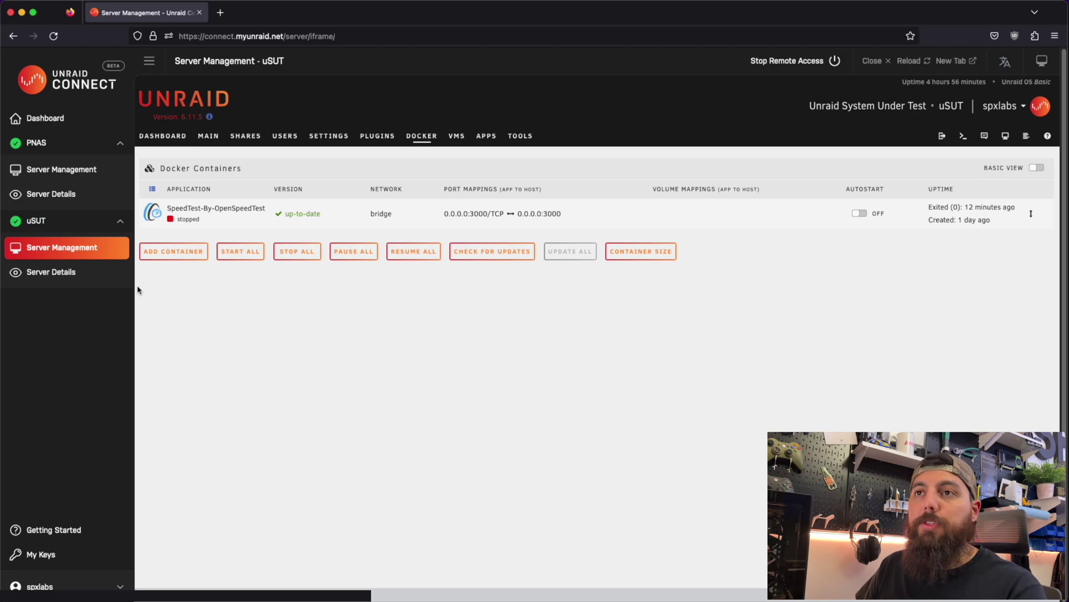
- Open uSUT's Server Details, rearrange its detail cards, and collapse then restore the sidebar
left_click(56, 278)
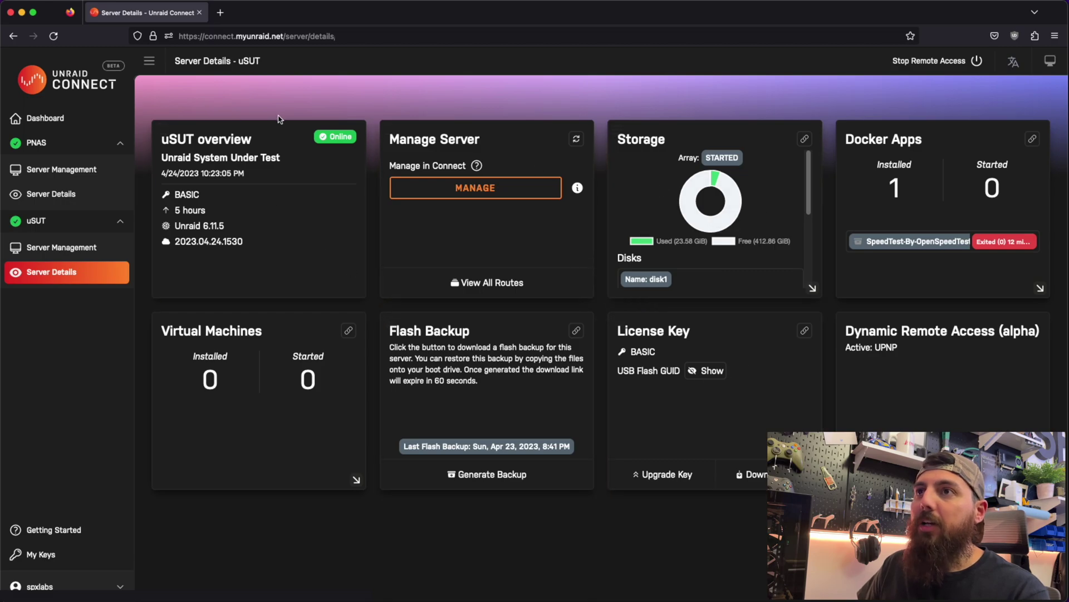
left_click_drag(162, 129, 595, 146)
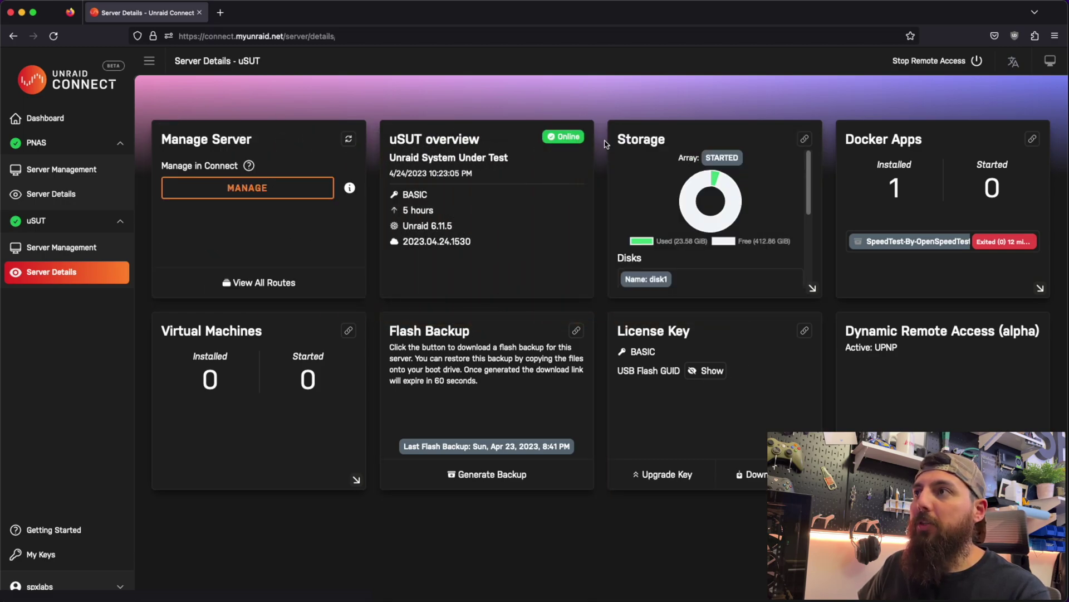
left_click_drag(160, 133, 389, 167)
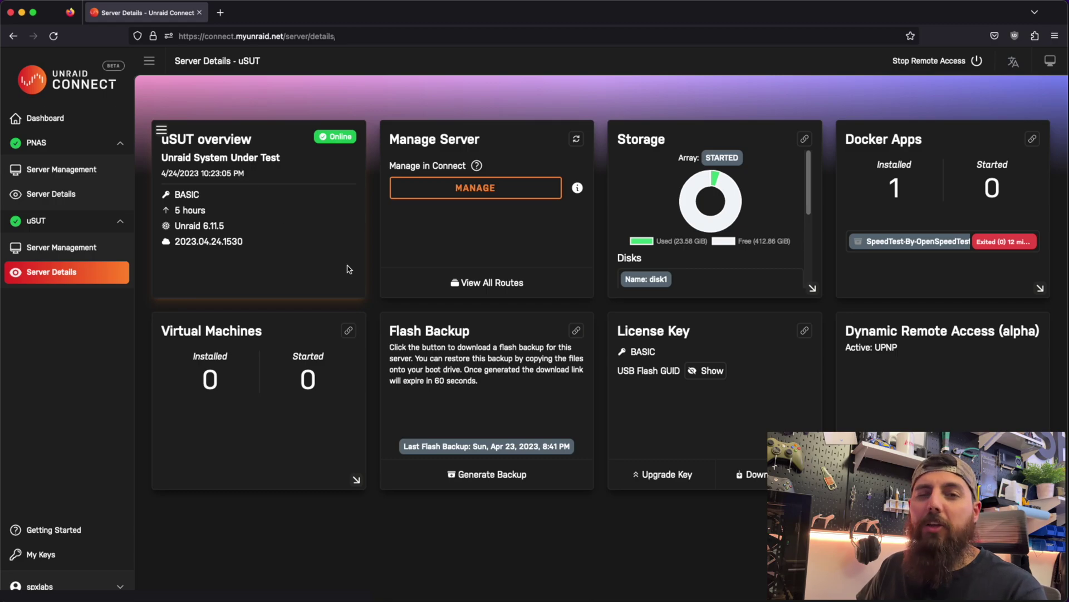
left_click(149, 61)
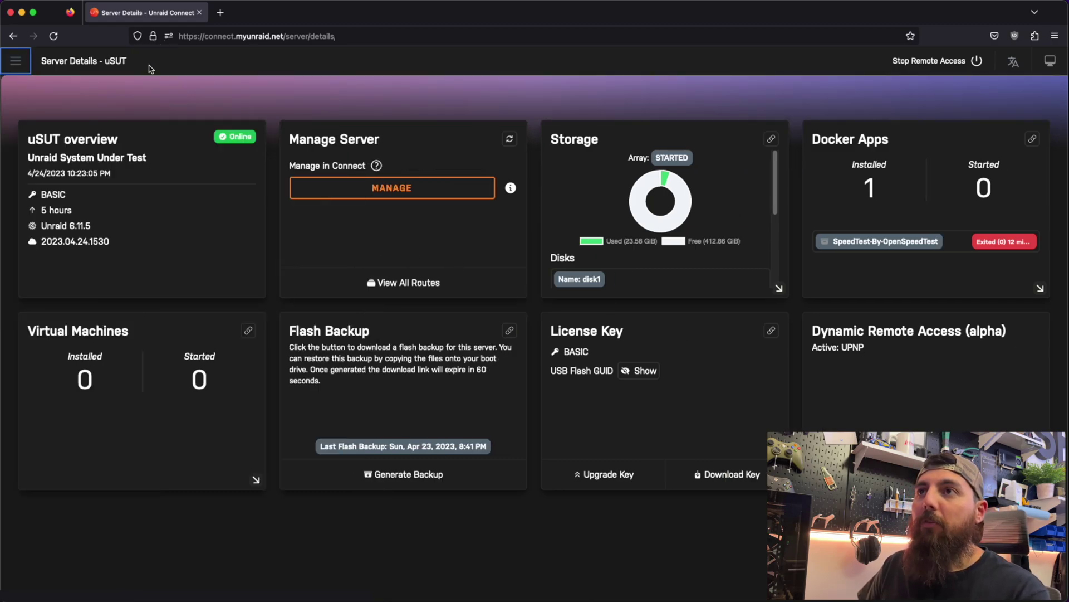
left_click(16, 62)
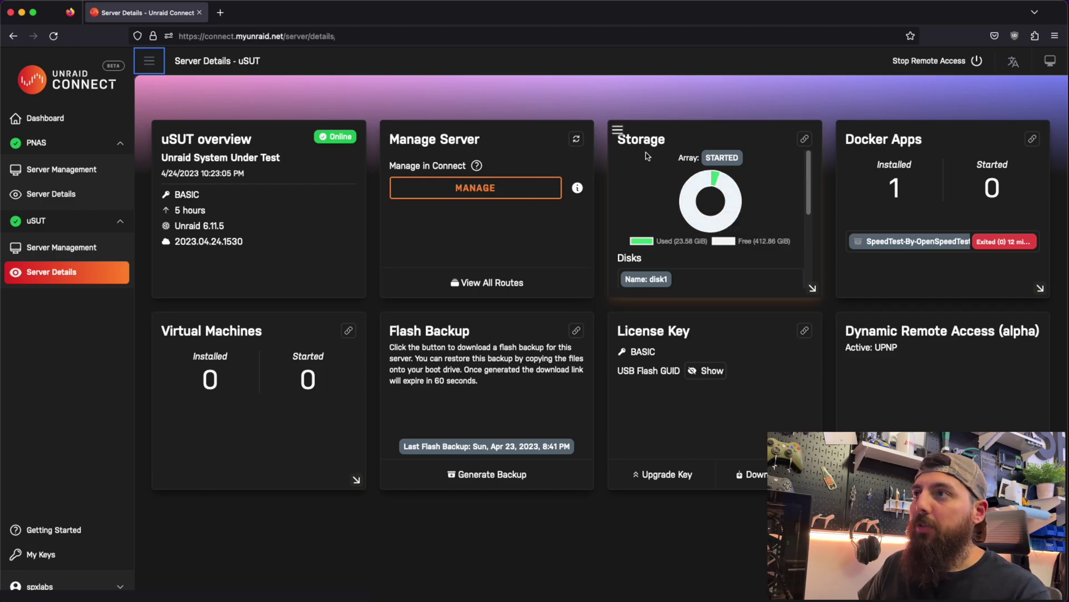
- Check uSUT's disk1 usage as a percentage, then open its Docker containers list
scroll(656, 159, "down", 3)
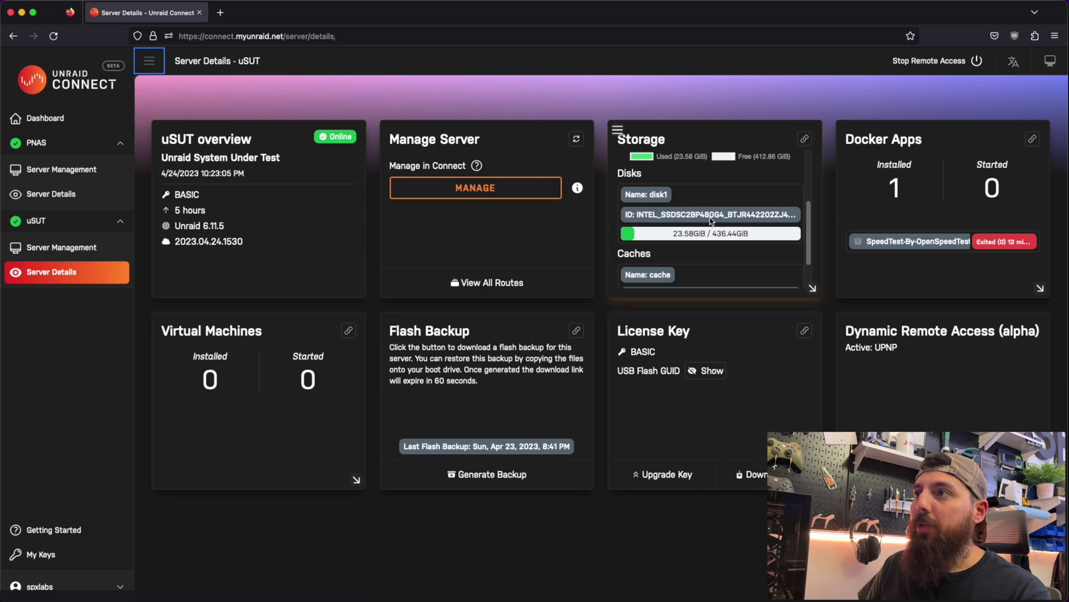
scroll(704, 220, "down", 2)
scroll(699, 234, "up", 2)
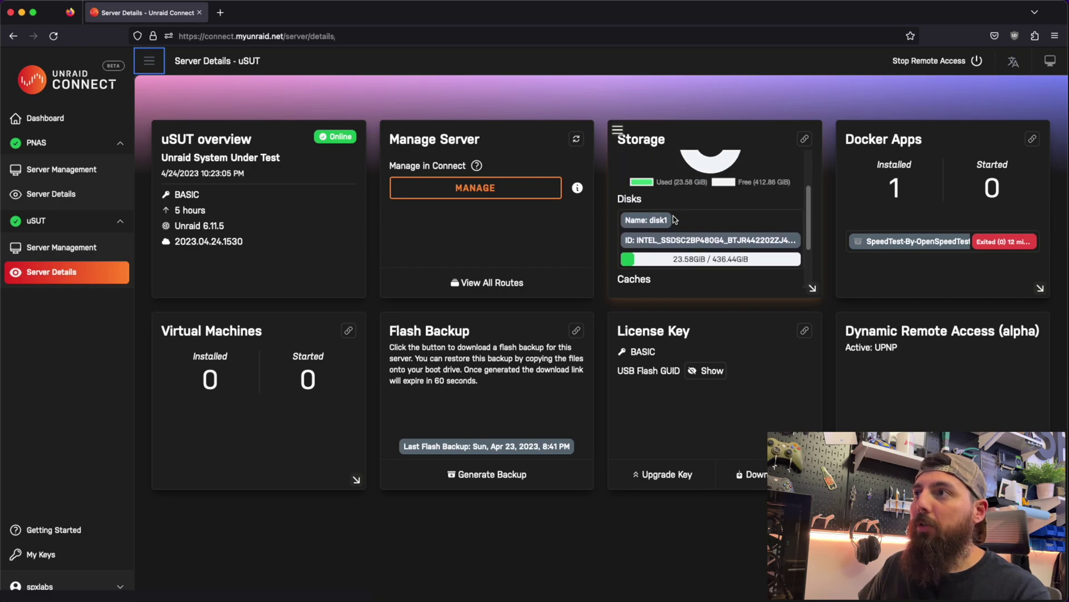
scroll(698, 240, "down", 1)
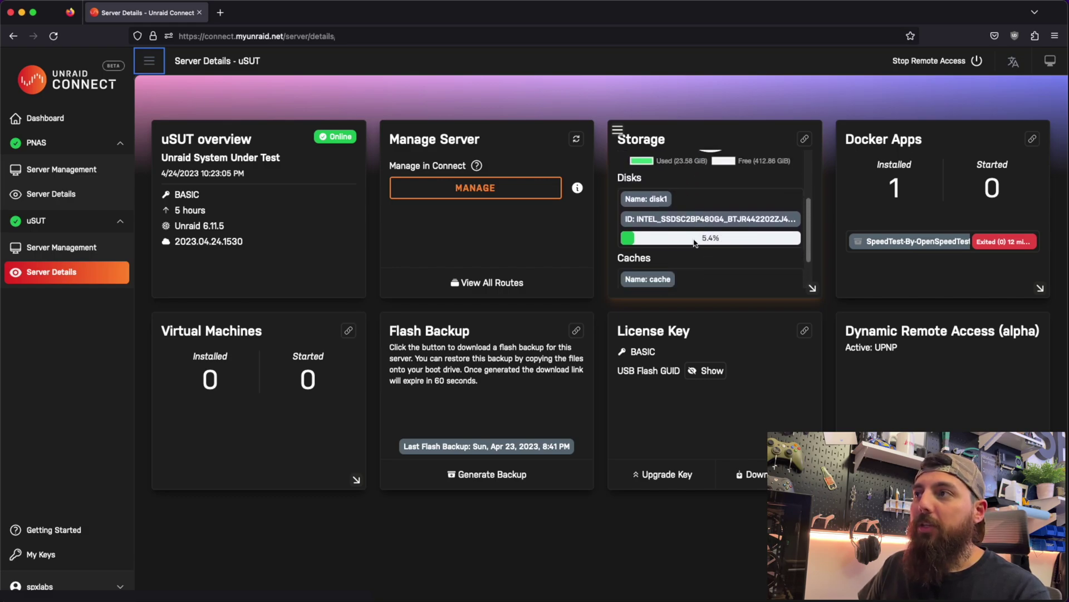
left_click(738, 243)
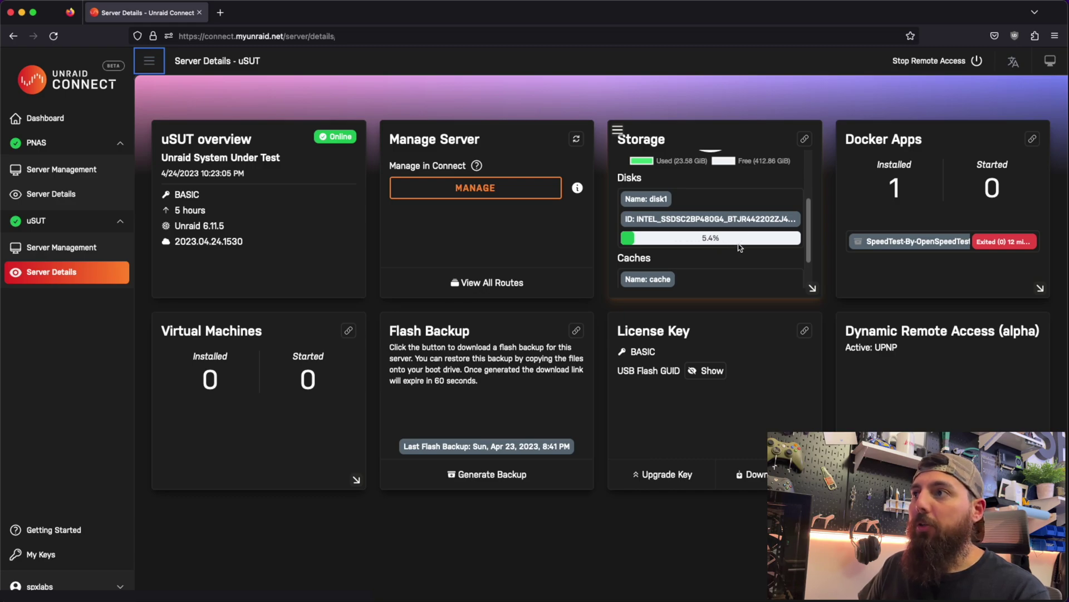
scroll(740, 247, "down", 2)
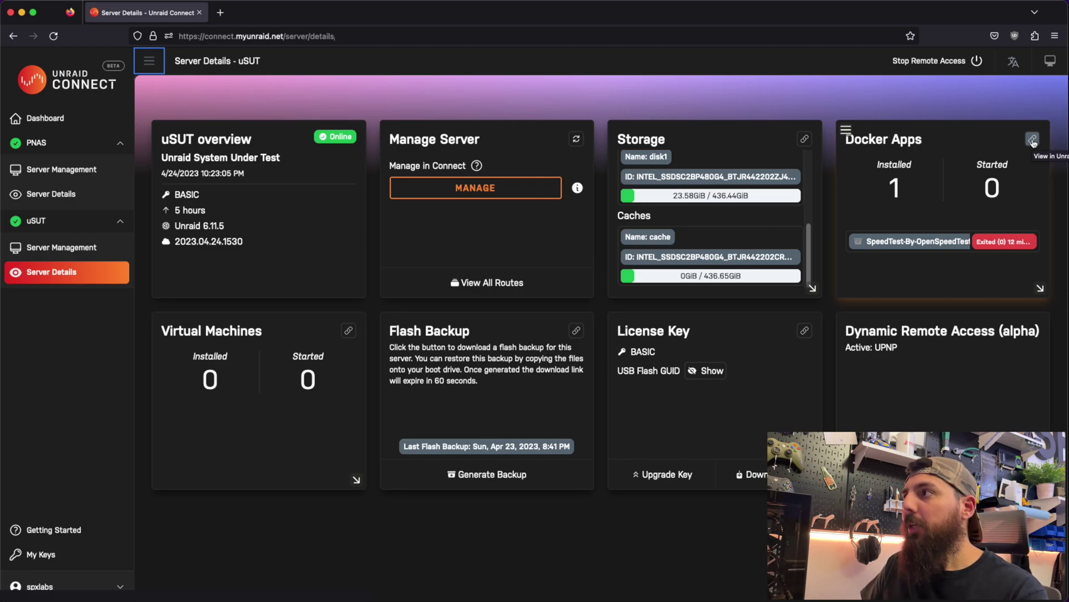
left_click(1033, 139)
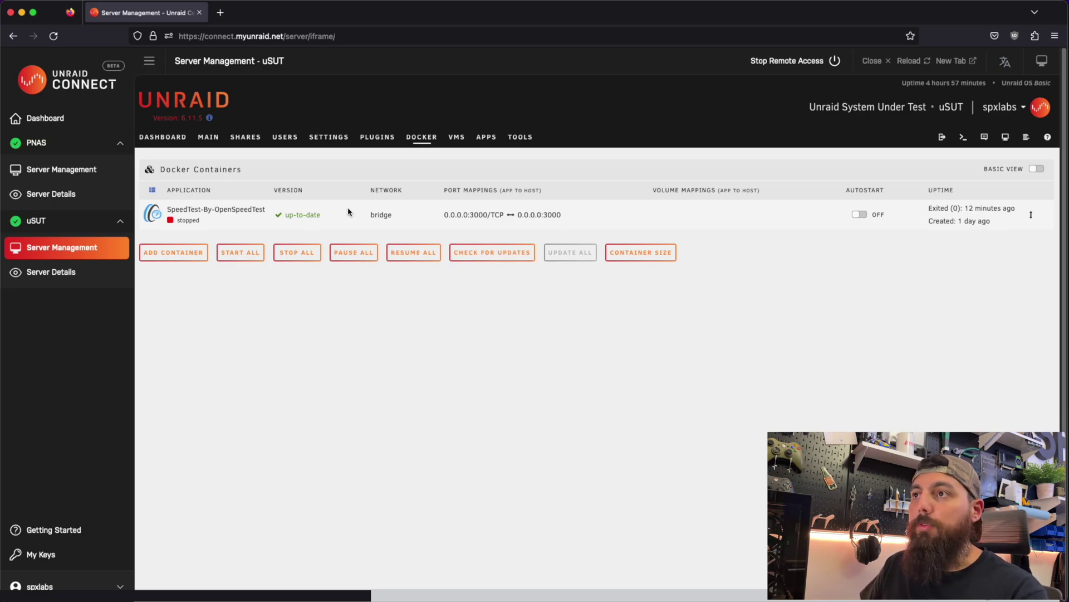
- Start the SpeedTest-By-OpenSpeedTest container, then return to uSUT's Server Details
left_click(154, 214)
left_click(166, 241)
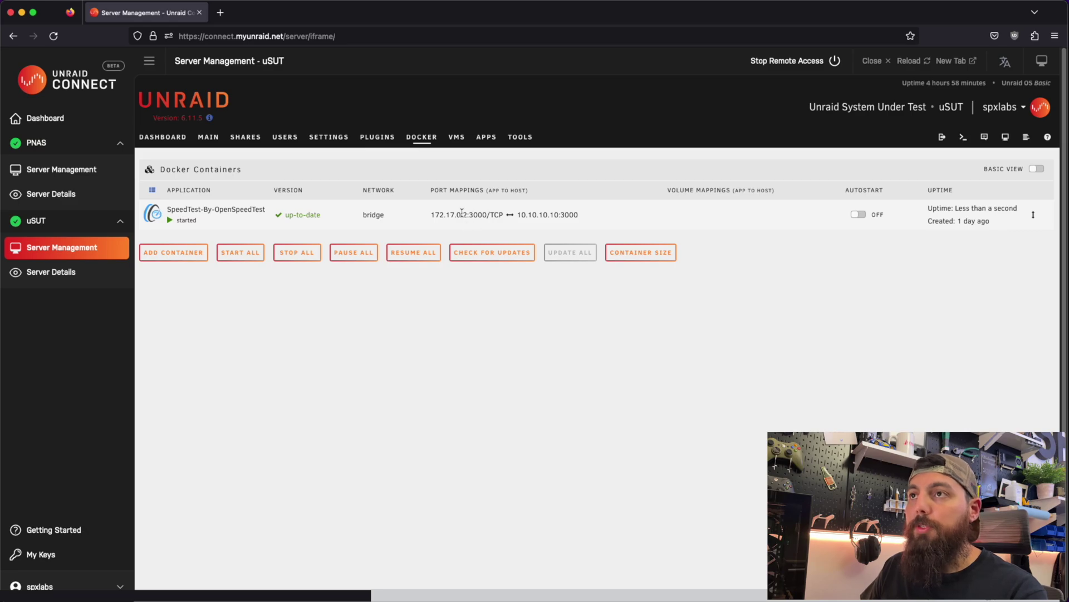
left_click(51, 277)
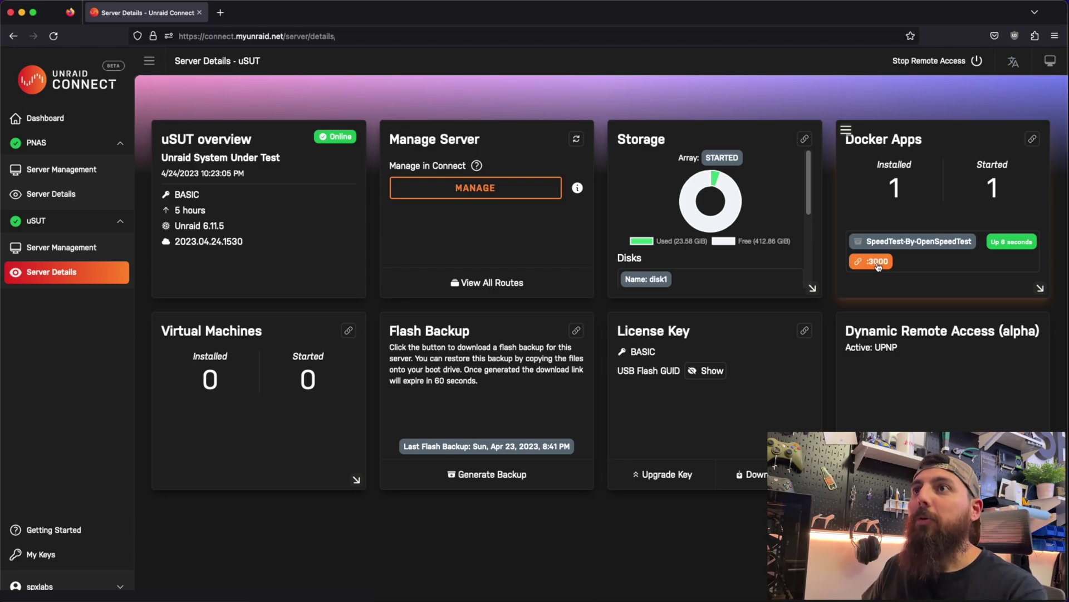
left_click(879, 266)
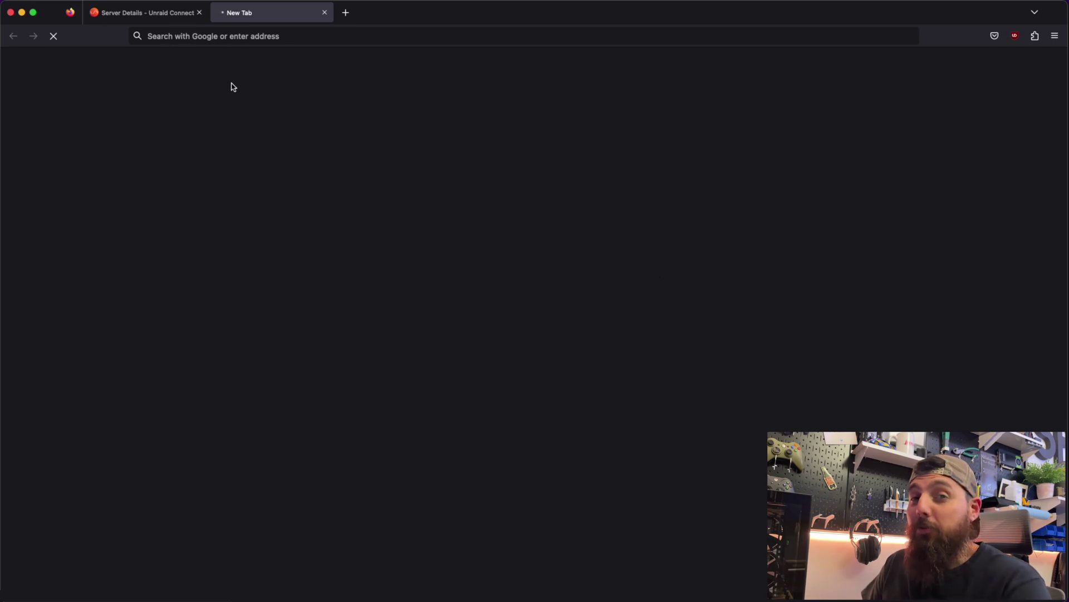
left_click(325, 13)
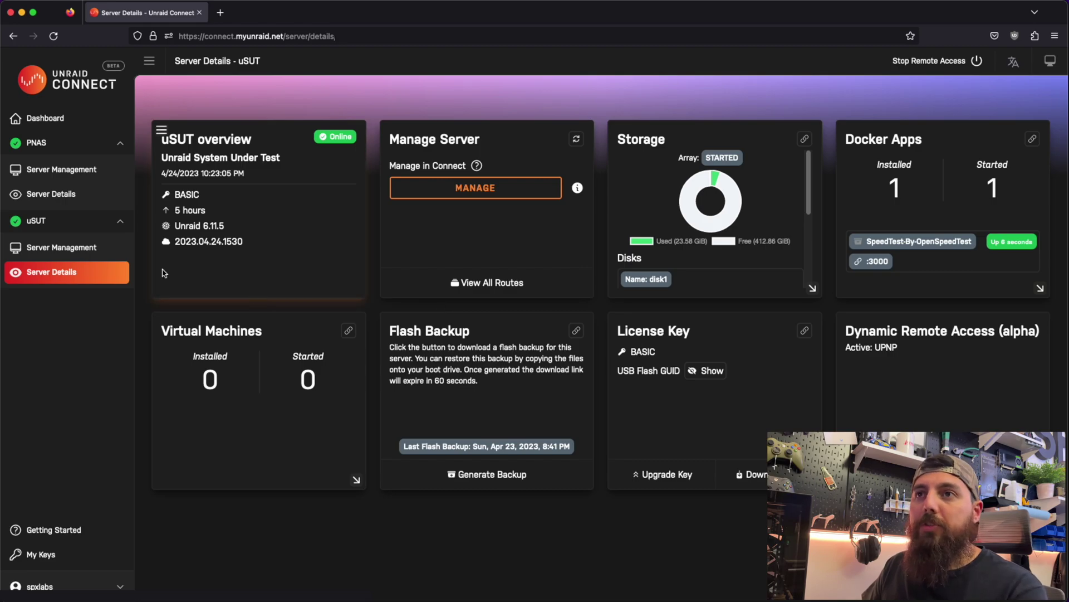
- Open PNAS's Server Details and scroll through its storage disks, caches and Docker Apps
left_click(67, 197)
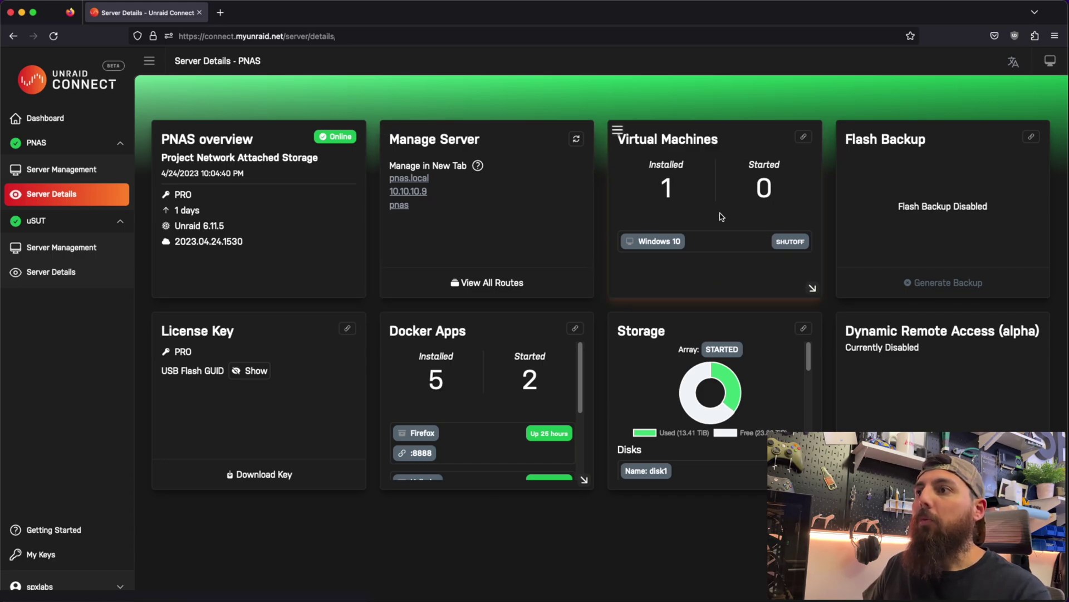
mouse_move(620, 333)
left_mouse_down()
mouse_move(609, 239)
mouse_move(618, 329)
left_mouse_up()
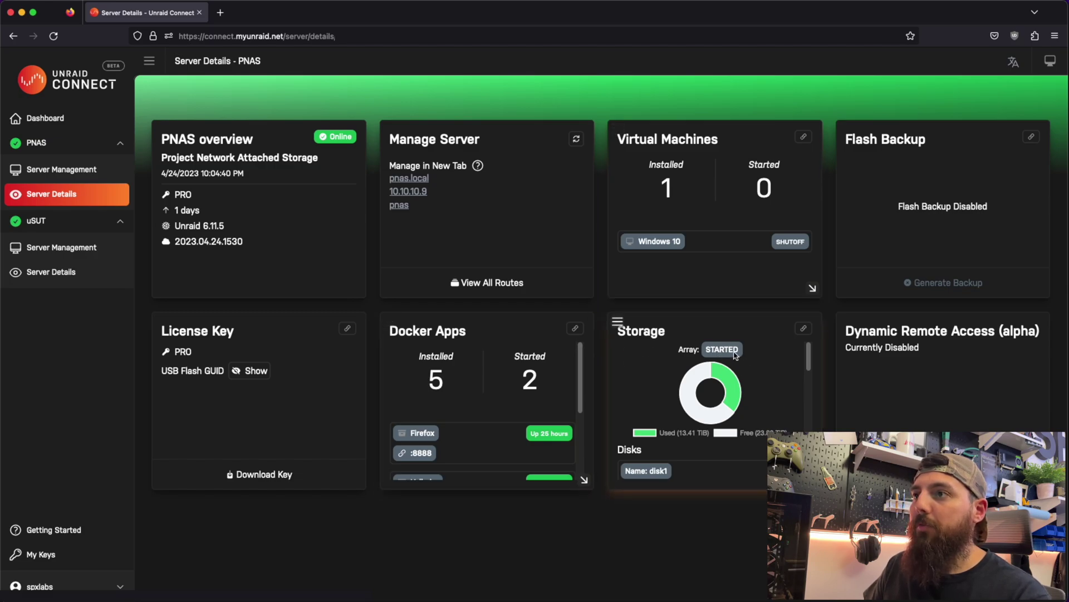
scroll(735, 355, "down", 10)
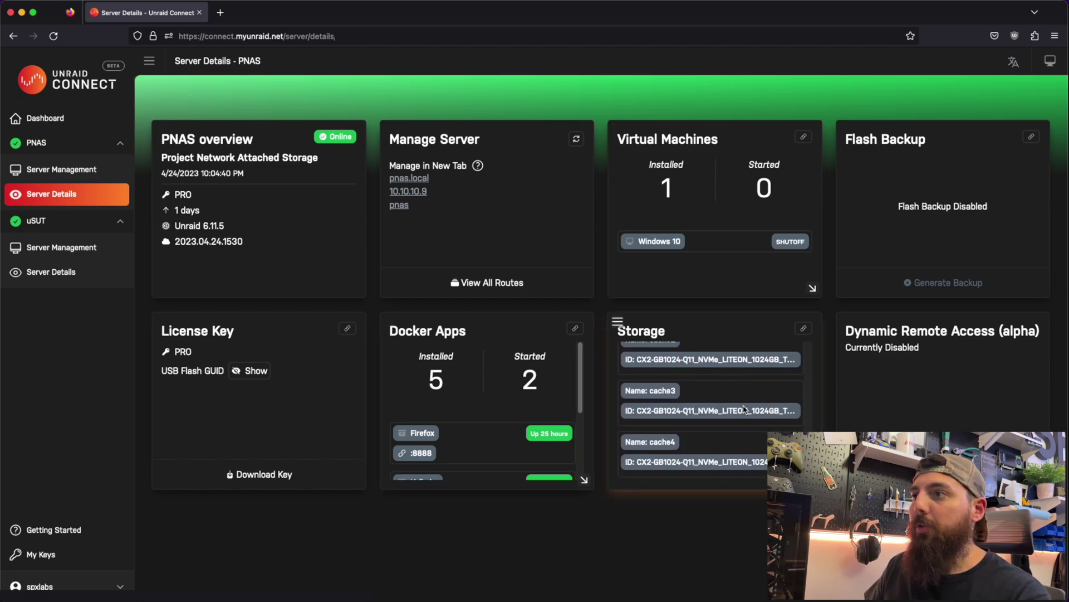
scroll(744, 408, "up", 10)
scroll(747, 411, "down", 2)
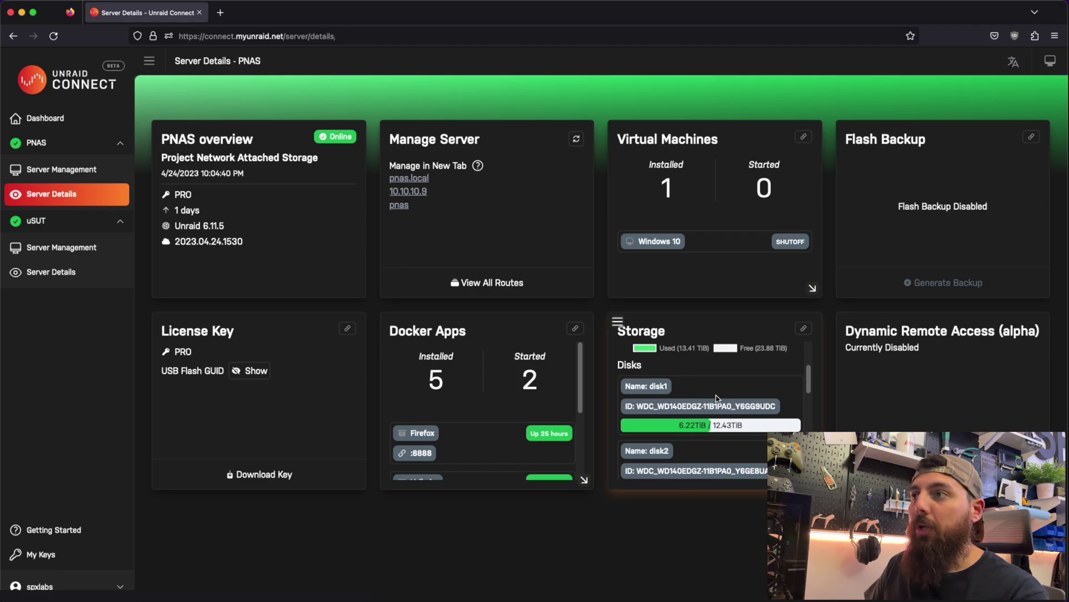
scroll(717, 397, "down", 3)
scroll(717, 398, "down", 7)
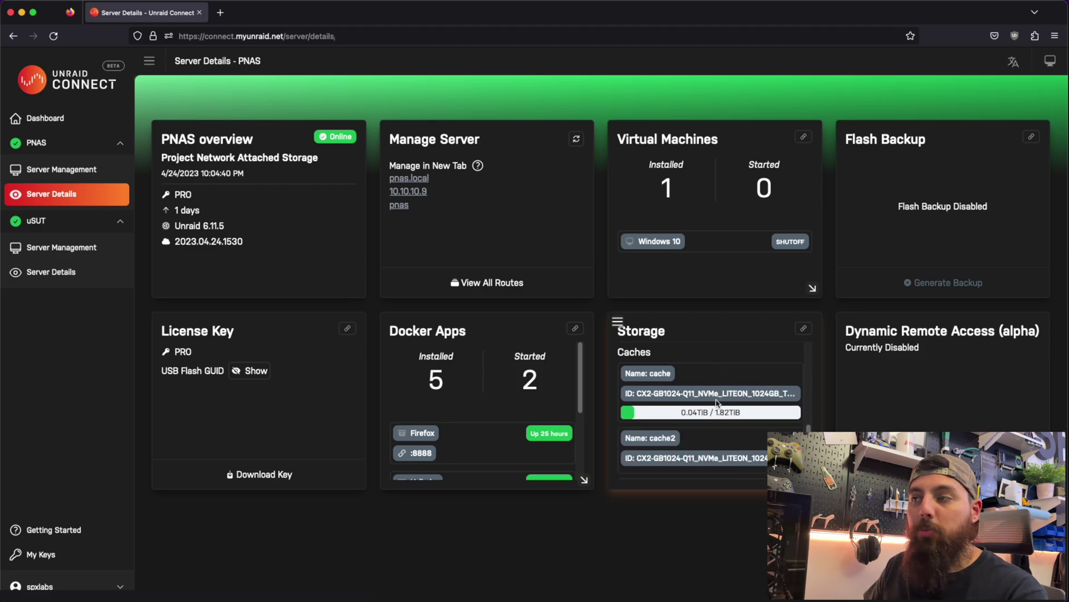
scroll(690, 401, "down", 4)
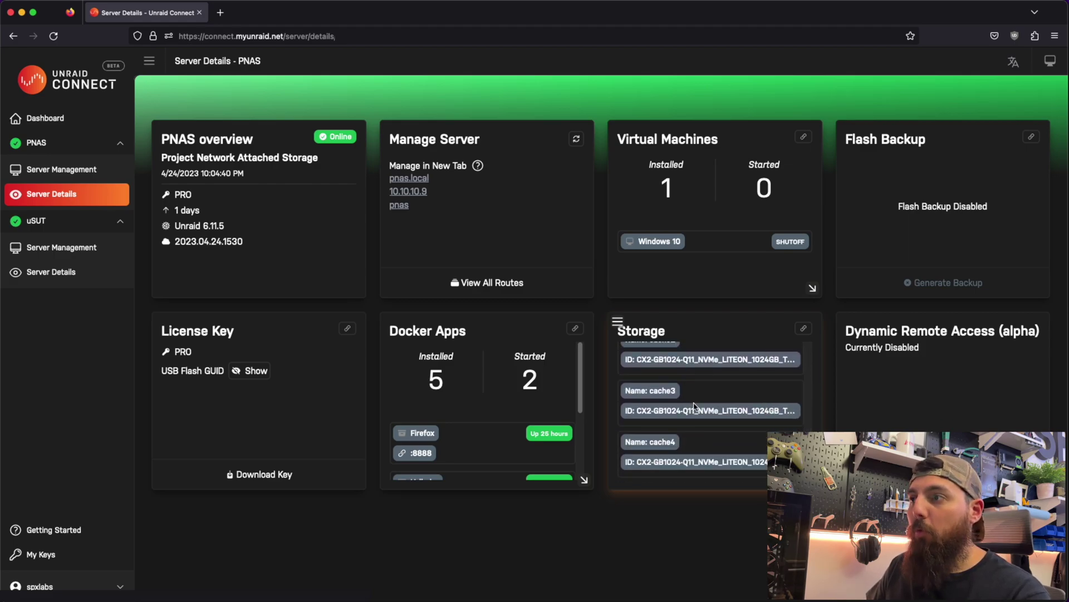
scroll(699, 421, "up", 5)
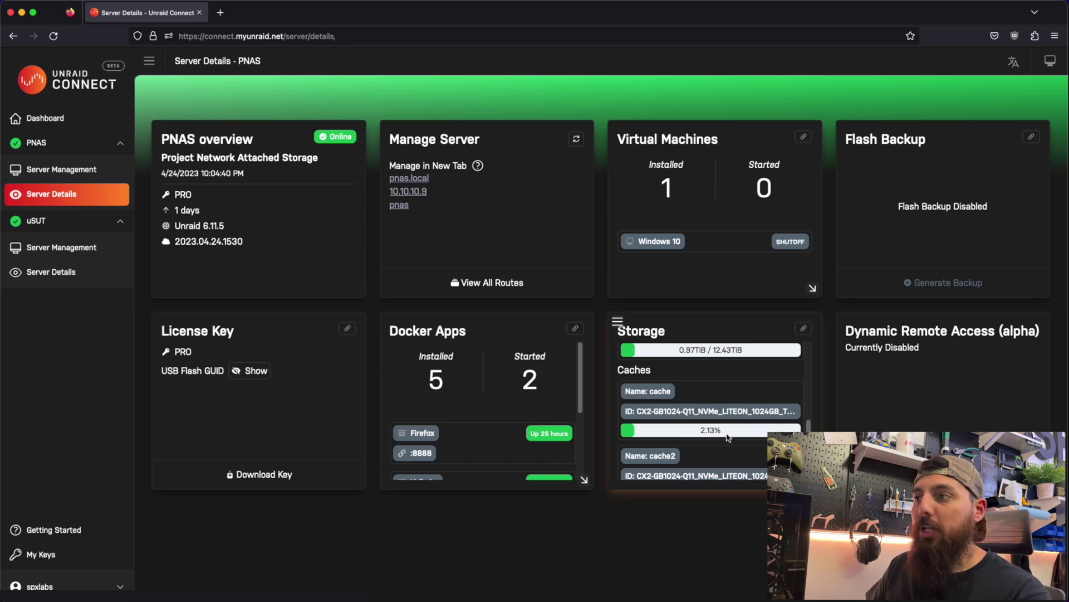
scroll(729, 437, "down", 5)
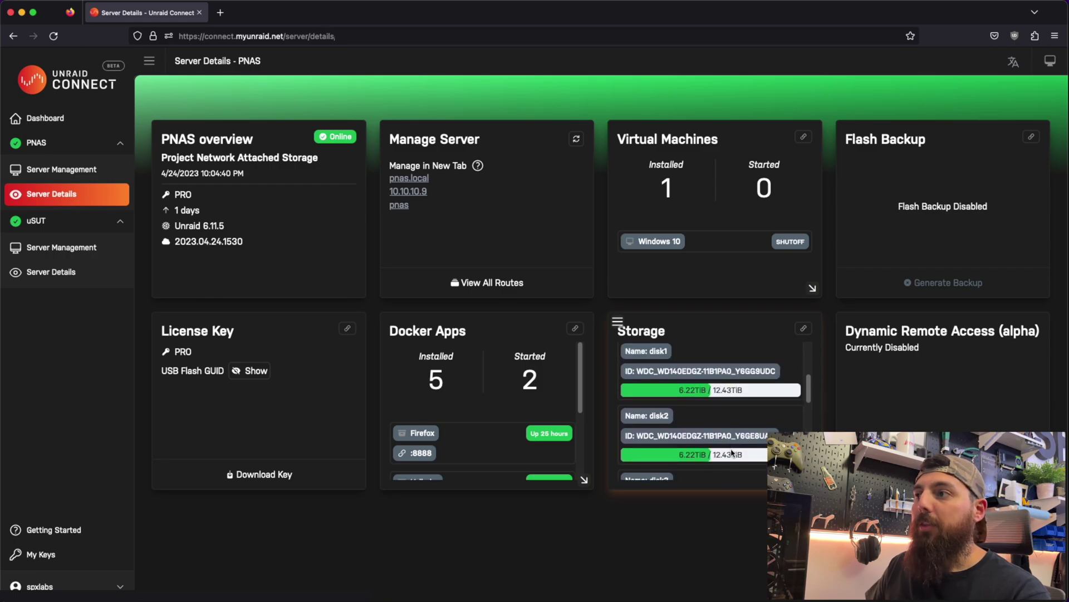
scroll(730, 412, "up", 3)
scroll(730, 408, "down", 3)
scroll(730, 410, "down", 5)
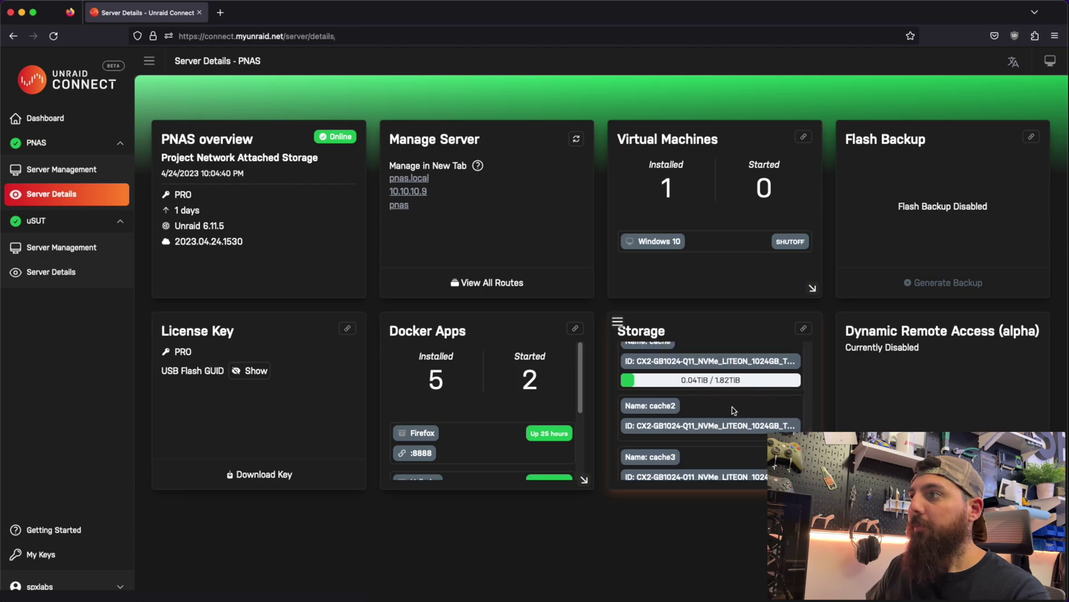
scroll(481, 395, "down", 5)
scroll(480, 395, "up", 5)
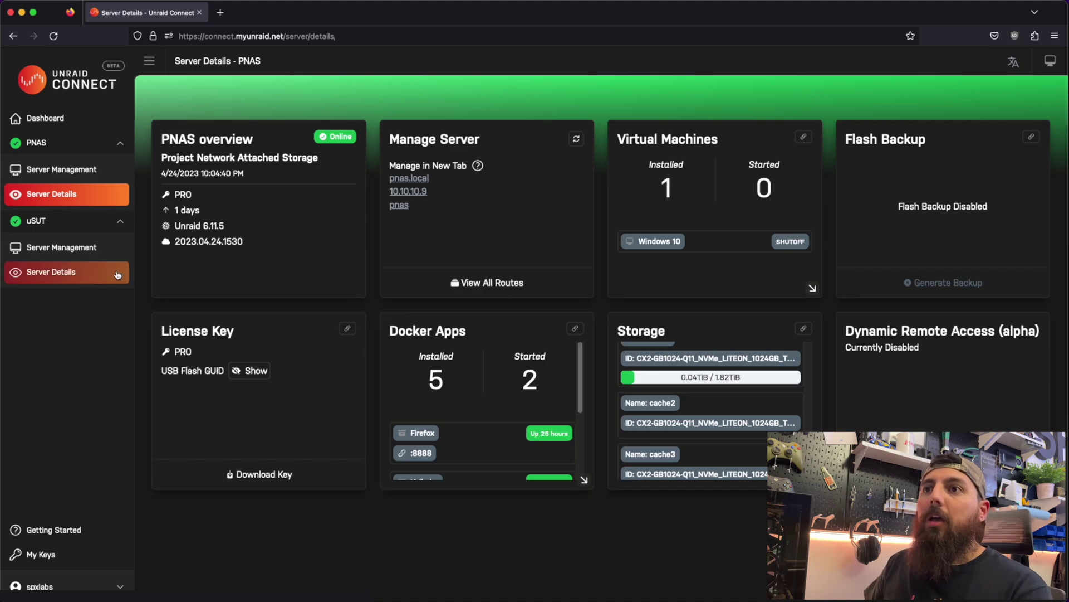
- From the My Servers dashboard, open the Configure Header Image dialog for uSUT
left_click(73, 127)
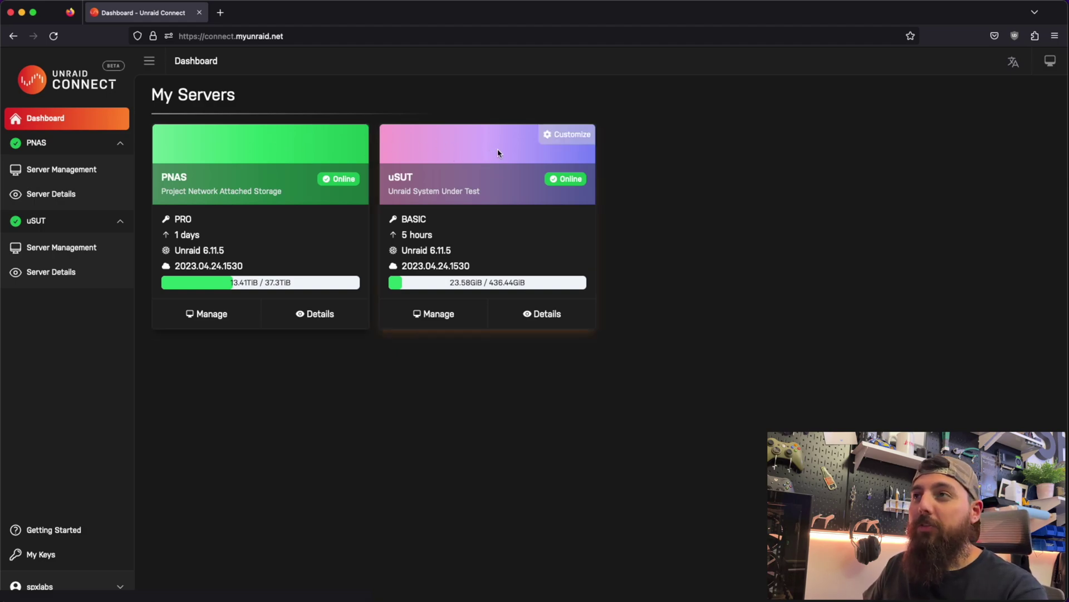
left_click(565, 137)
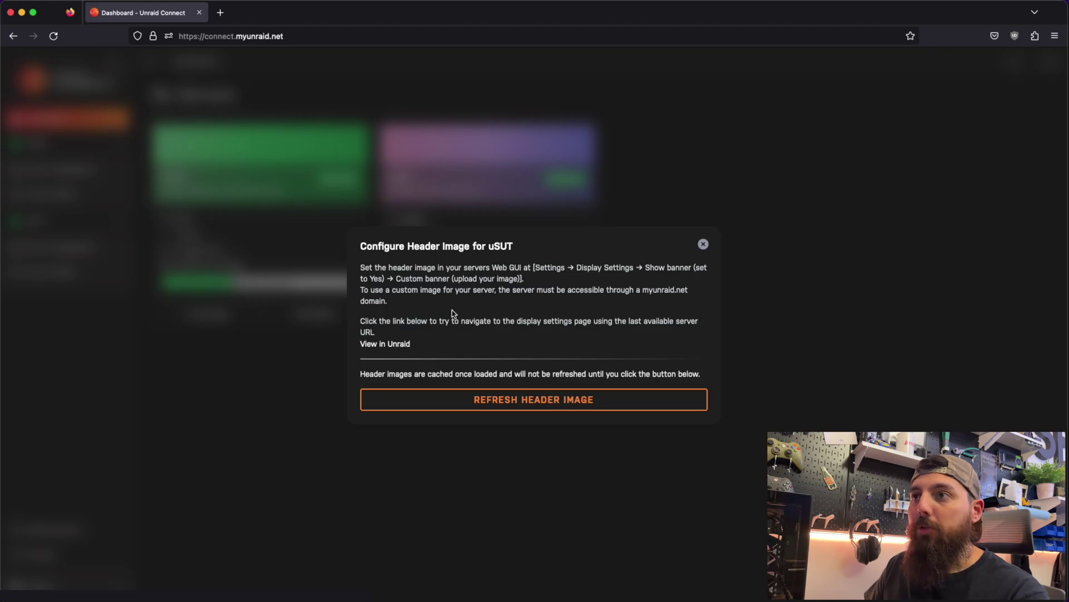
- Set Show banner to Yes in uSUT's webGUI Display Settings, apply, and close that tab
left_click(388, 345)
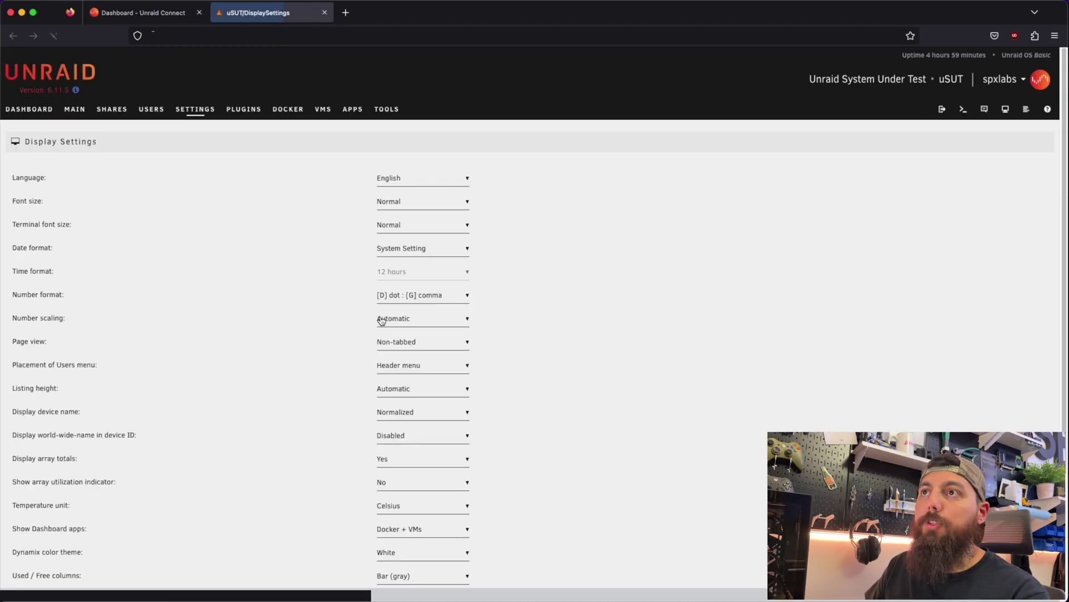
left_click(201, 112)
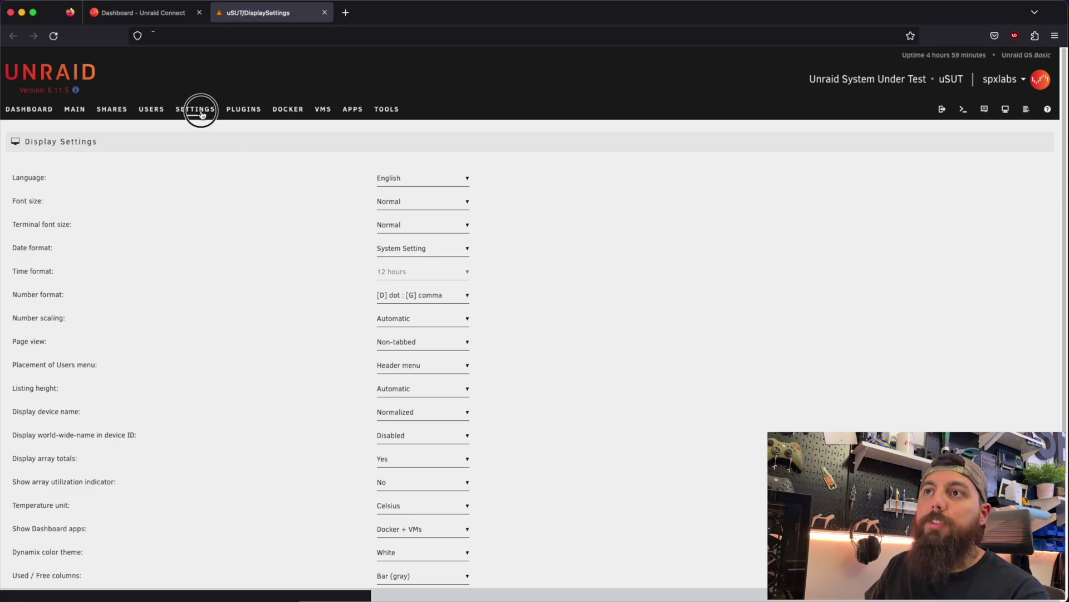
left_click(121, 392)
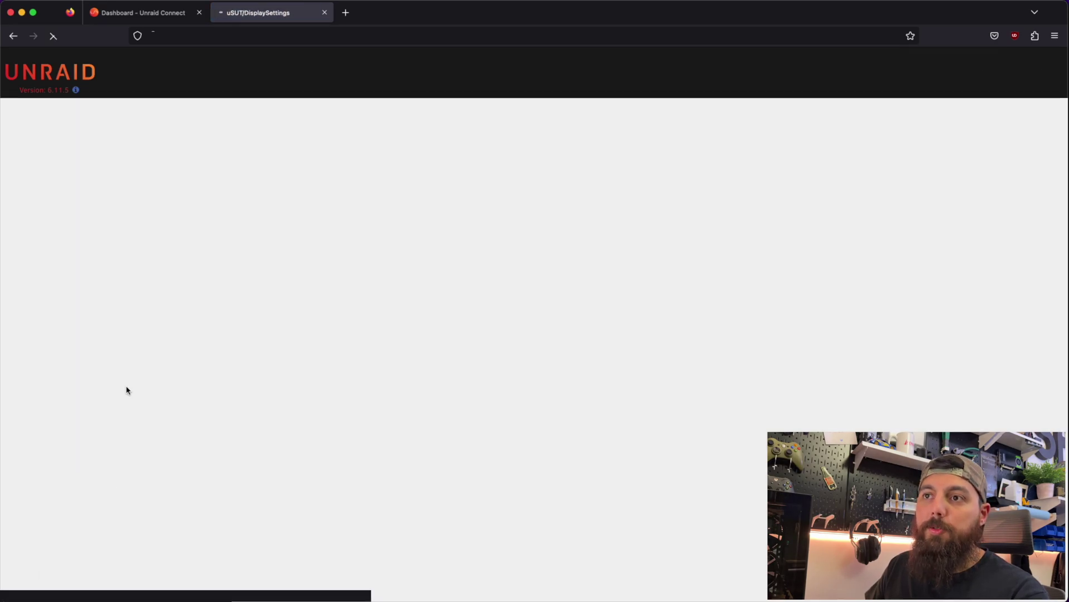
scroll(310, 227, "down", 5)
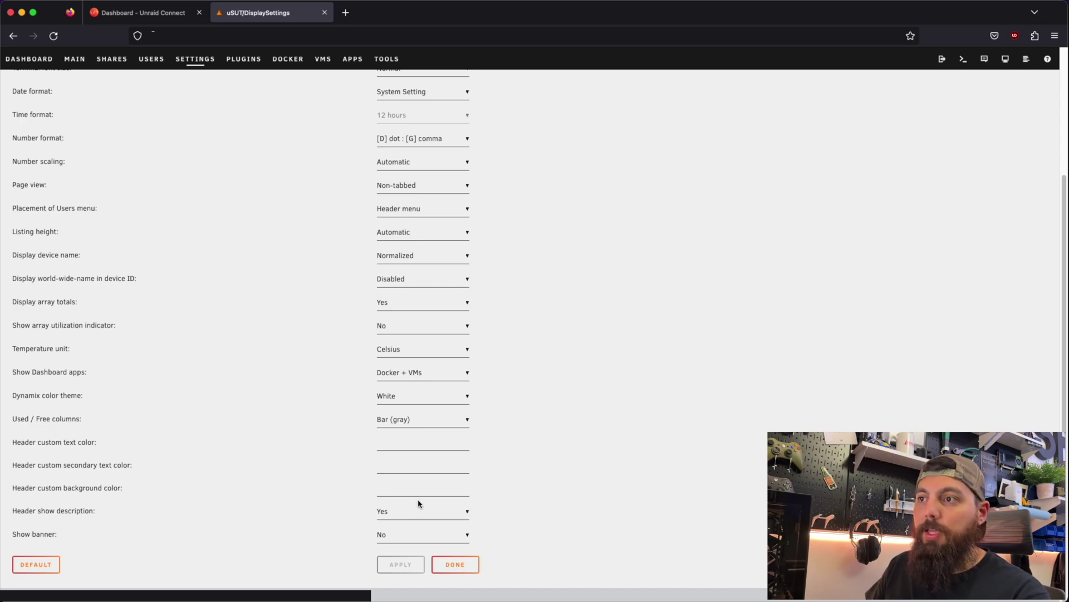
left_click(417, 533)
left_click(406, 545)
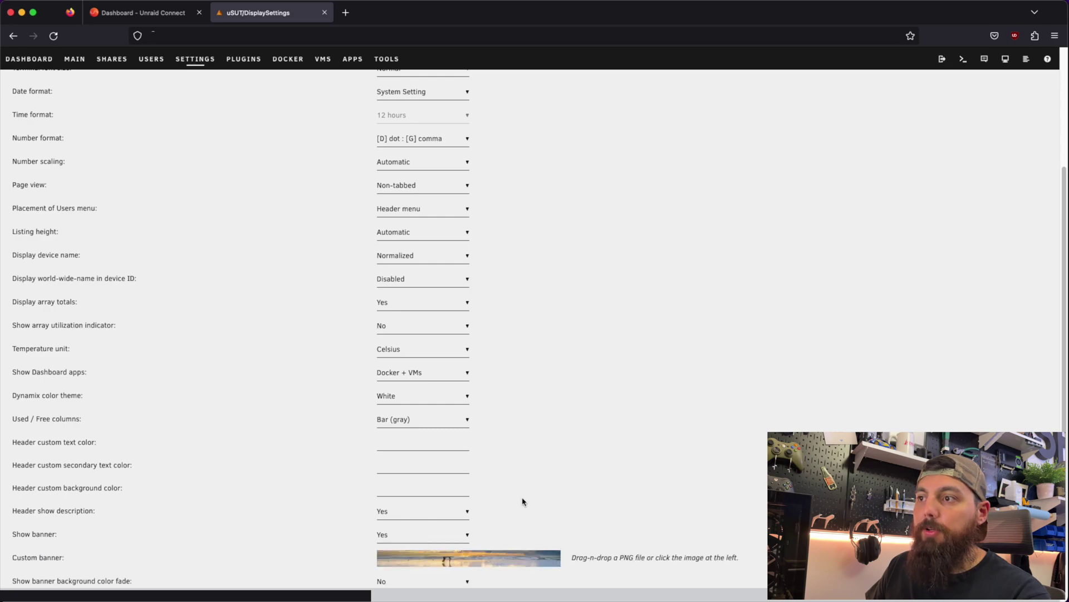
scroll(524, 501, "down", 2)
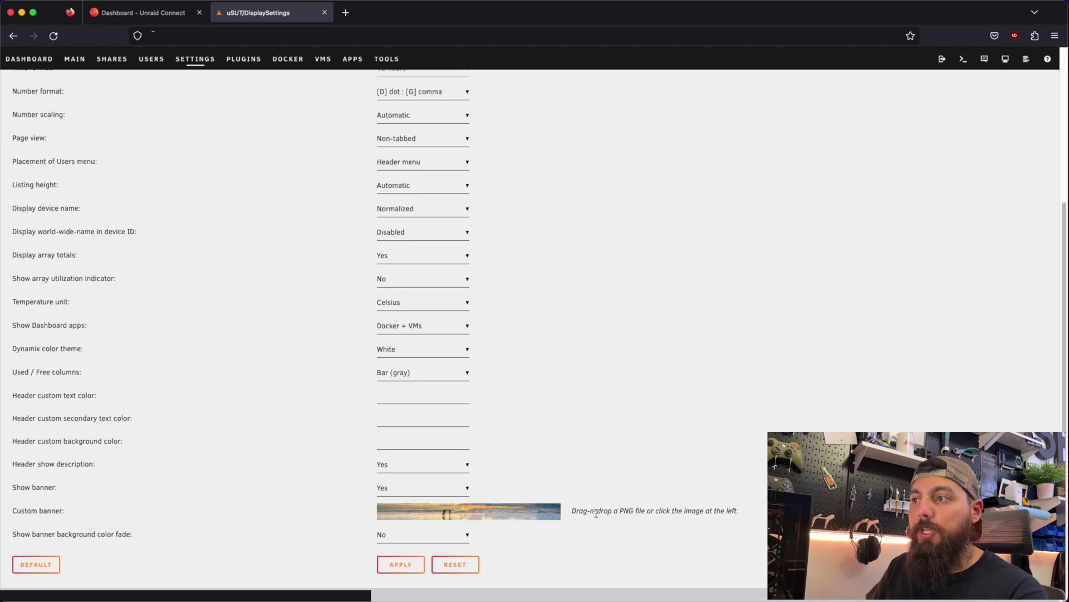
left_click(402, 564)
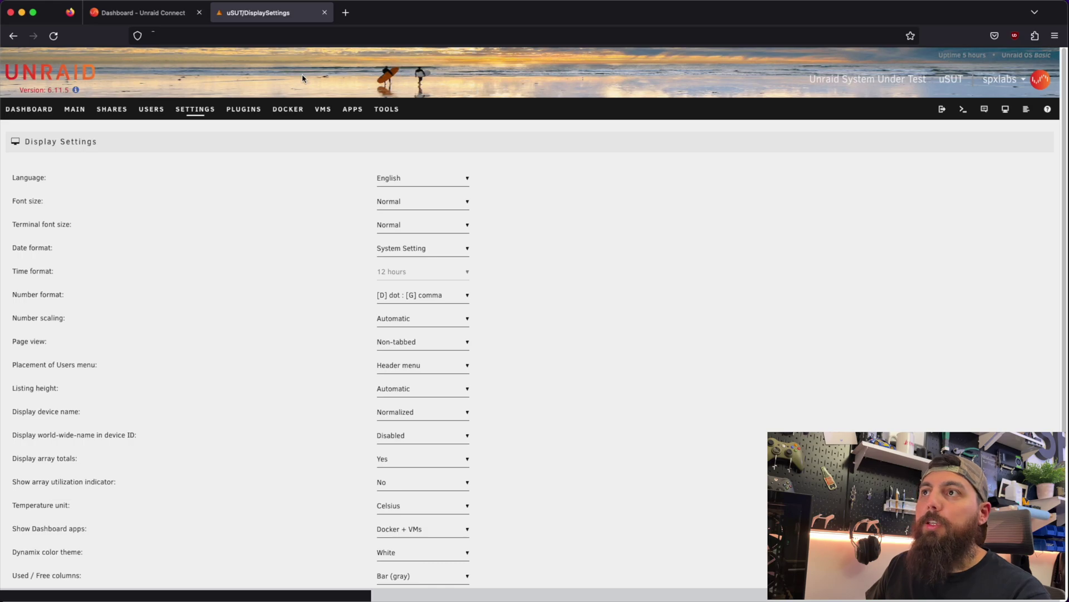
left_click(325, 13)
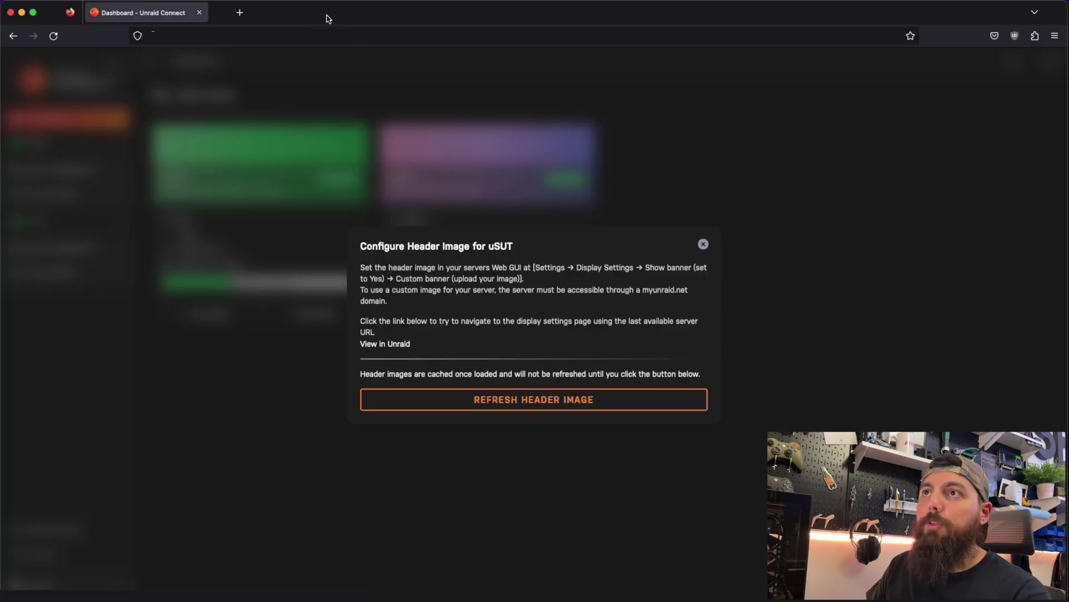